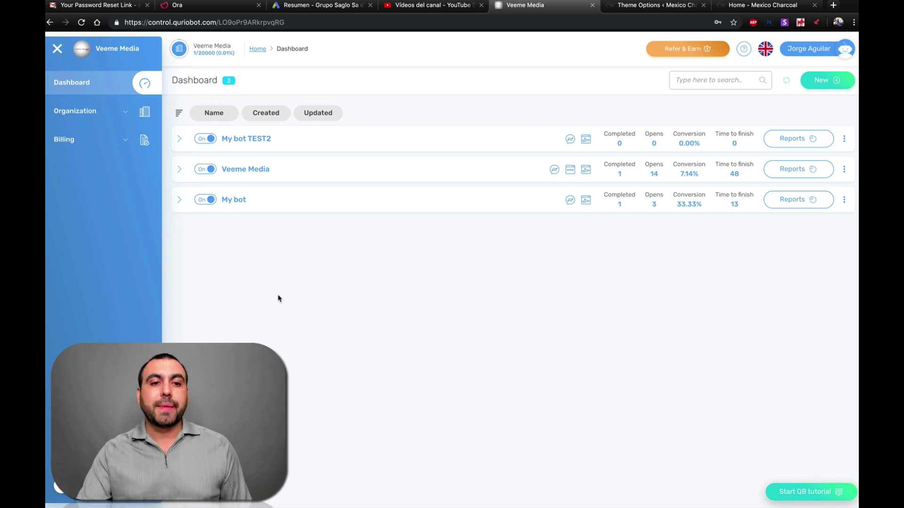
Open the Veeme Media bot in Quriobot and copy its website embed-code script from Channels
left_click(243, 172)
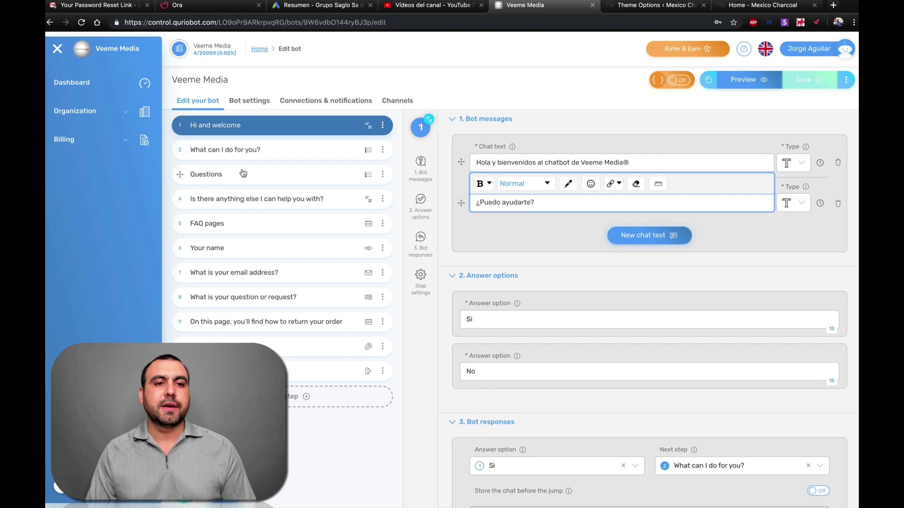
left_click(397, 103)
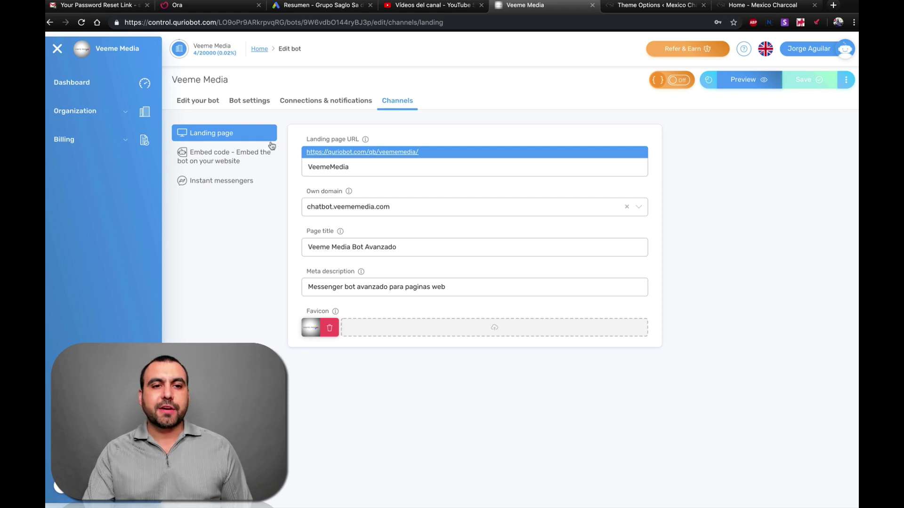
left_click(235, 161)
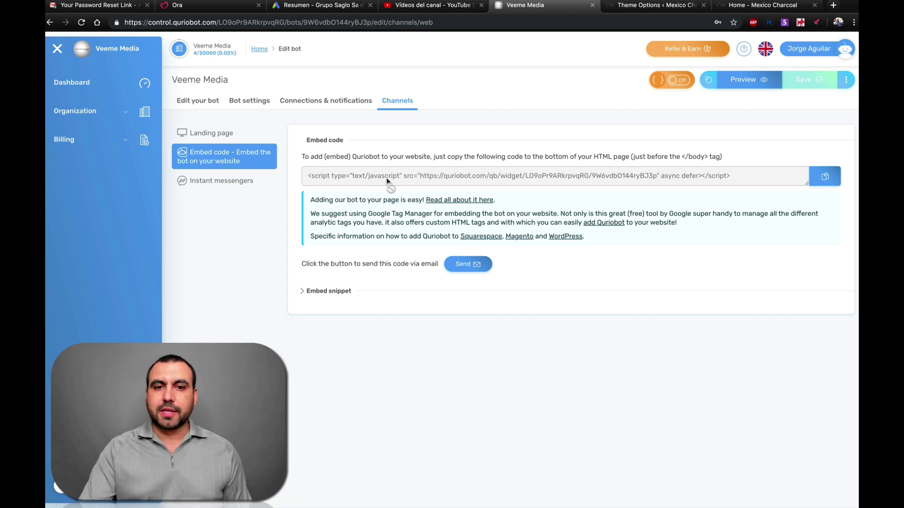
left_click(824, 176)
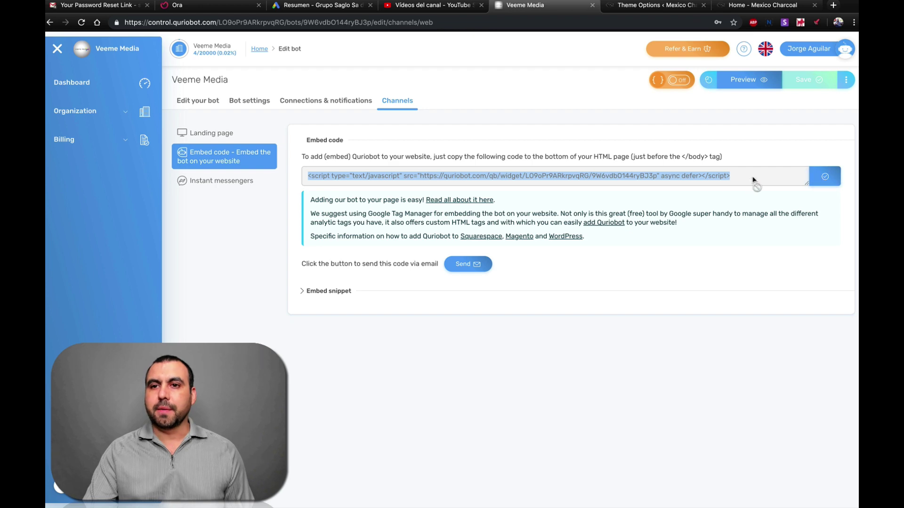
On the Mexico Charcoal site, go from the Dashboard to the Divi Theme Options Integration tab
left_click(763, 5)
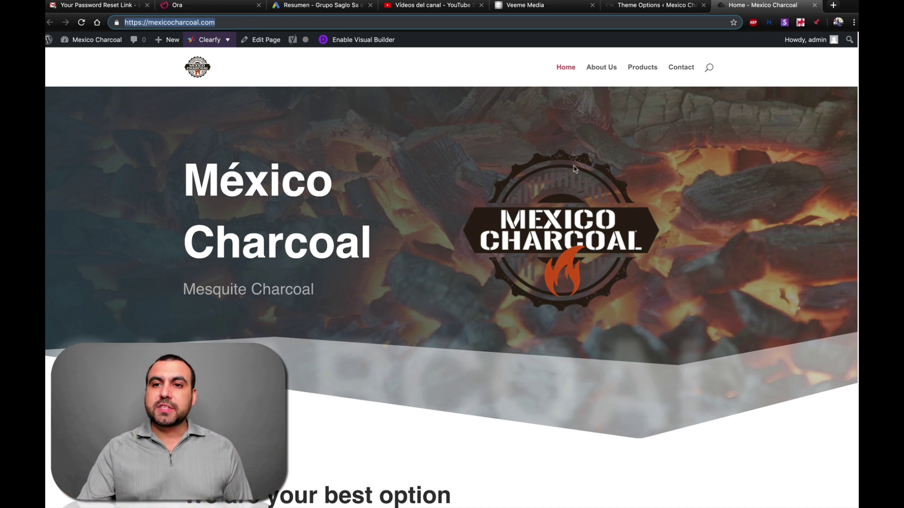
left_click(636, 6)
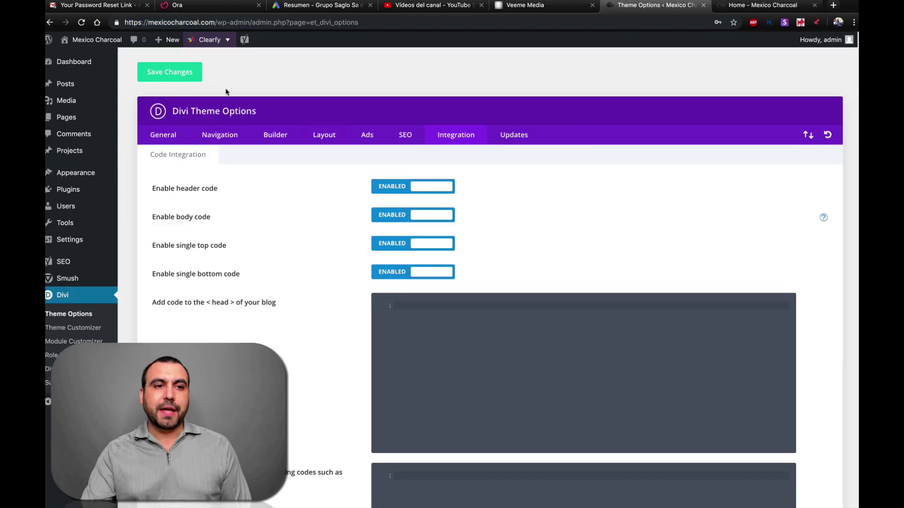
left_click(74, 63)
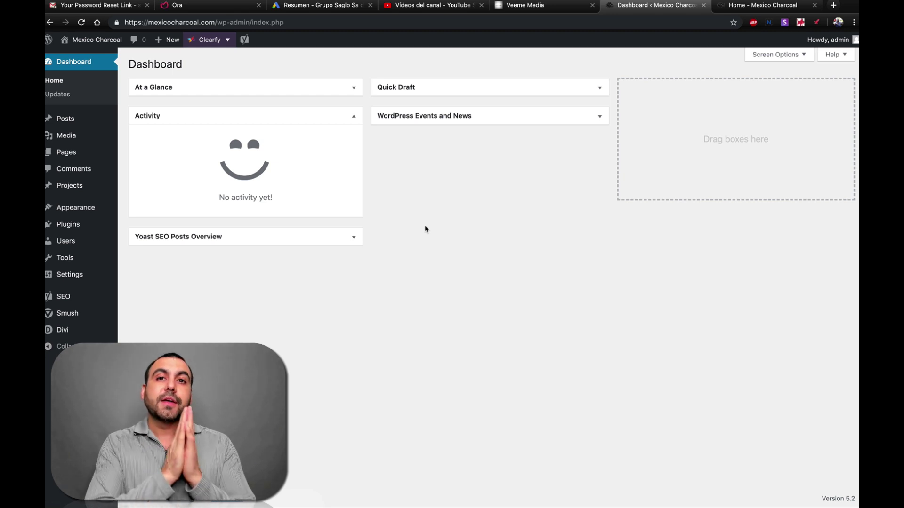
left_click(61, 331)
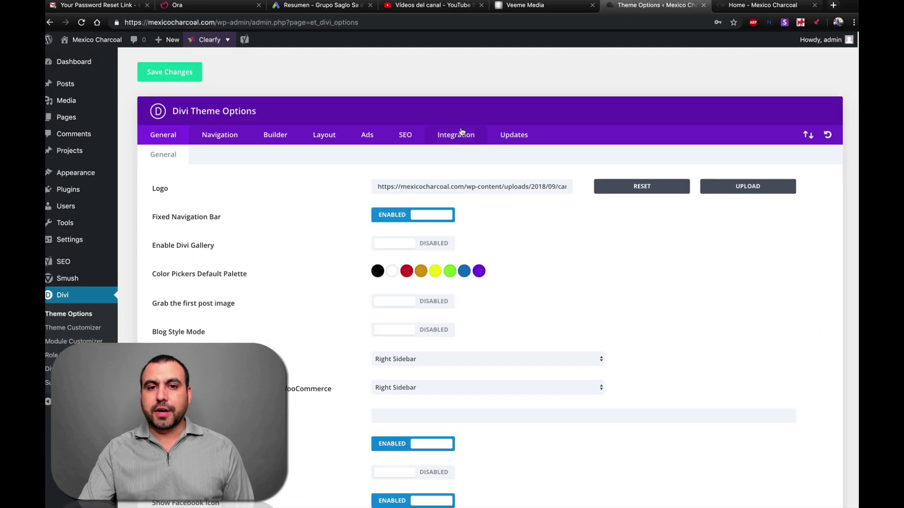
left_click(461, 135)
scroll(327, 349, "down", 2)
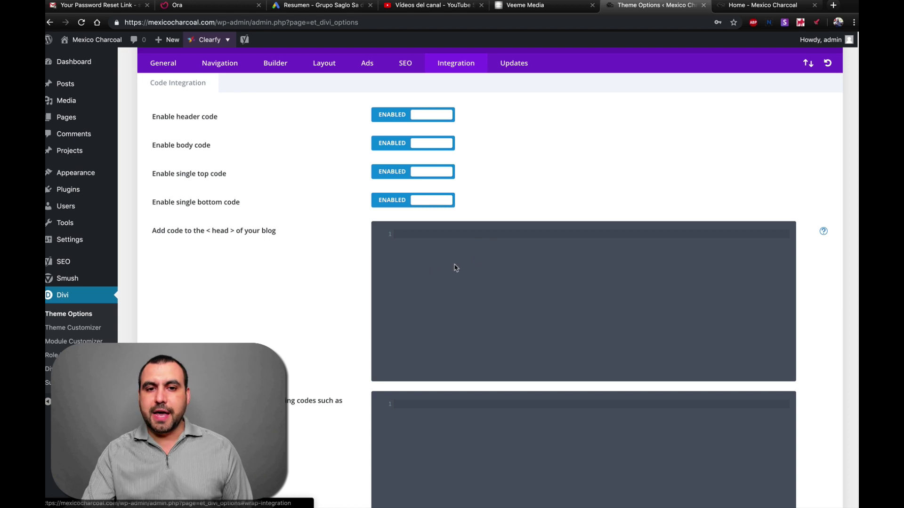
scroll(454, 264, "up", 2)
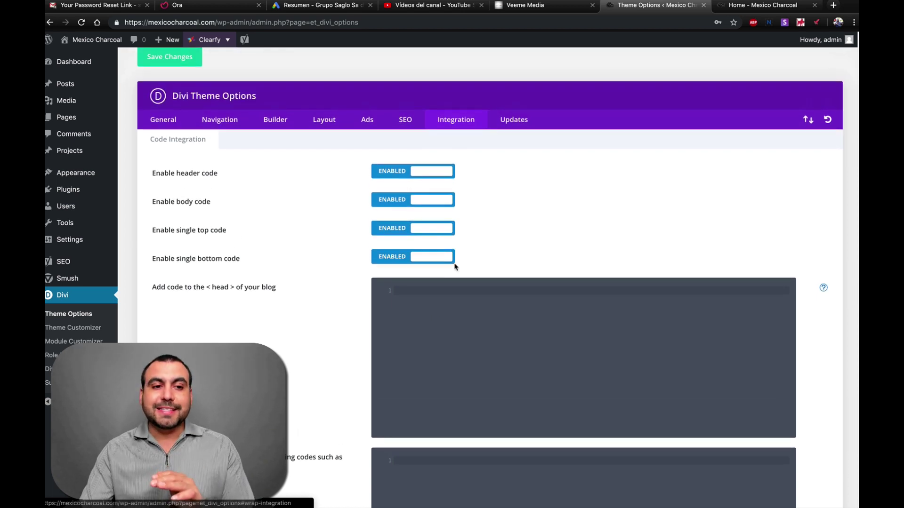
Search plugins for 'head and foot', then install and activate Head, Footer and Post Injections
mouse_move(74, 190)
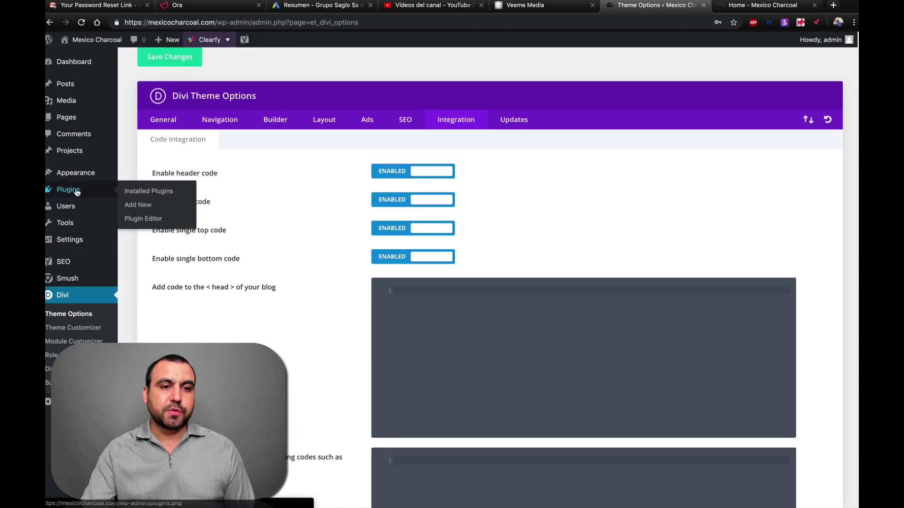
left_click(140, 205)
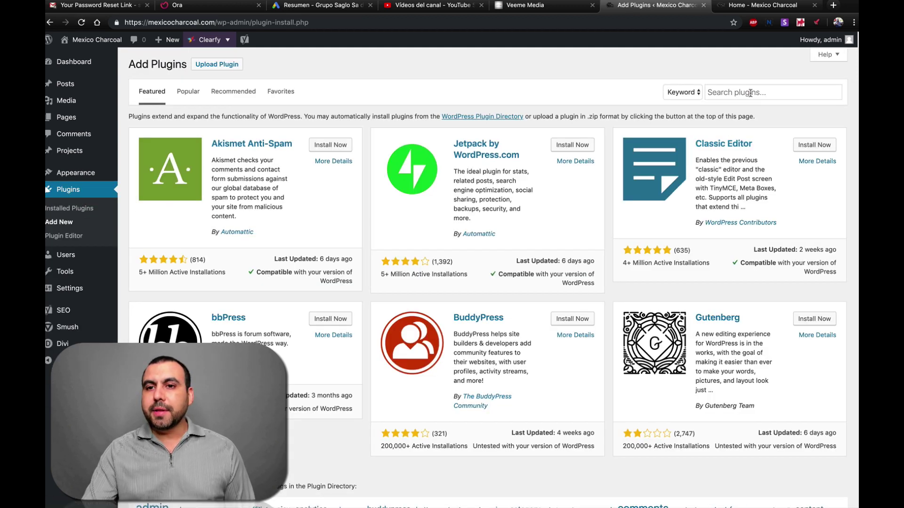
left_click(750, 92)
type("head an")
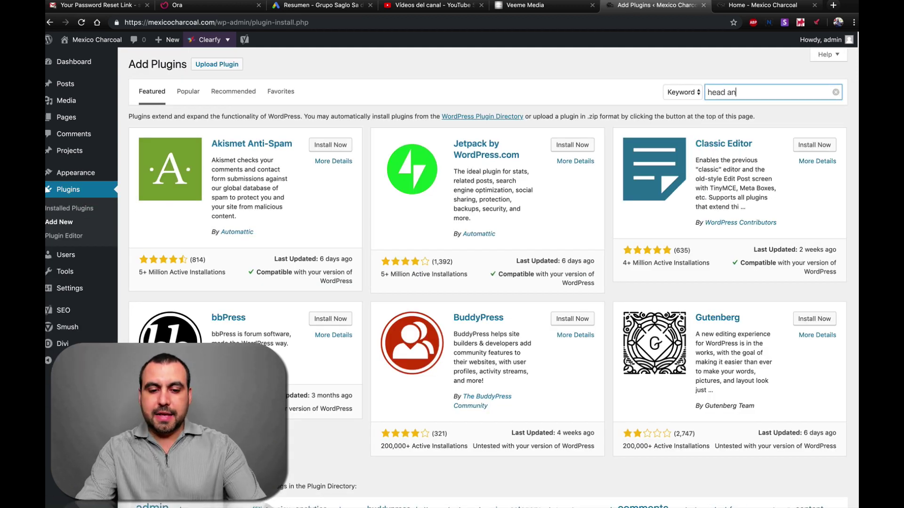
type("d footer")
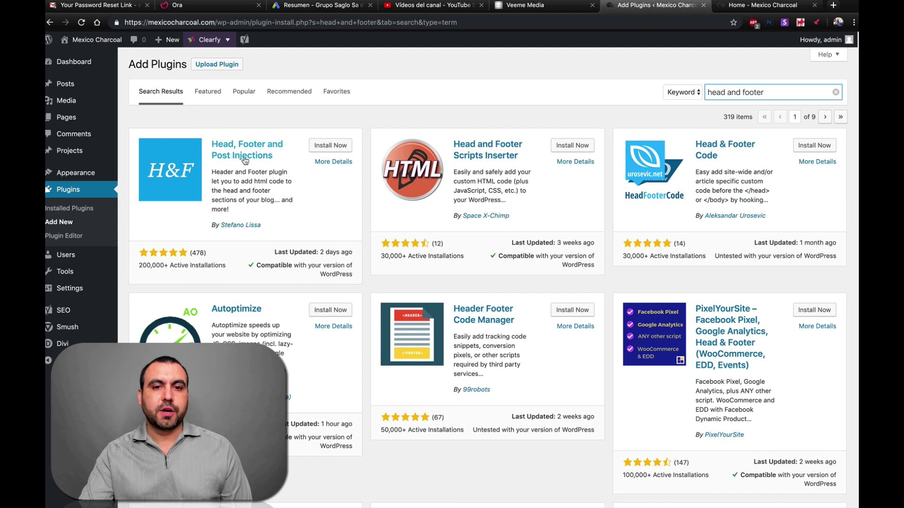
left_click(333, 149)
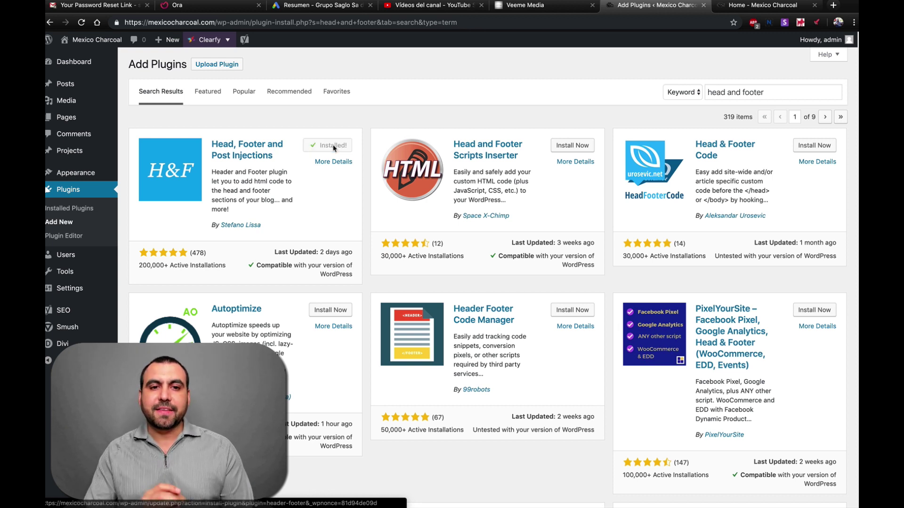
left_click(337, 149)
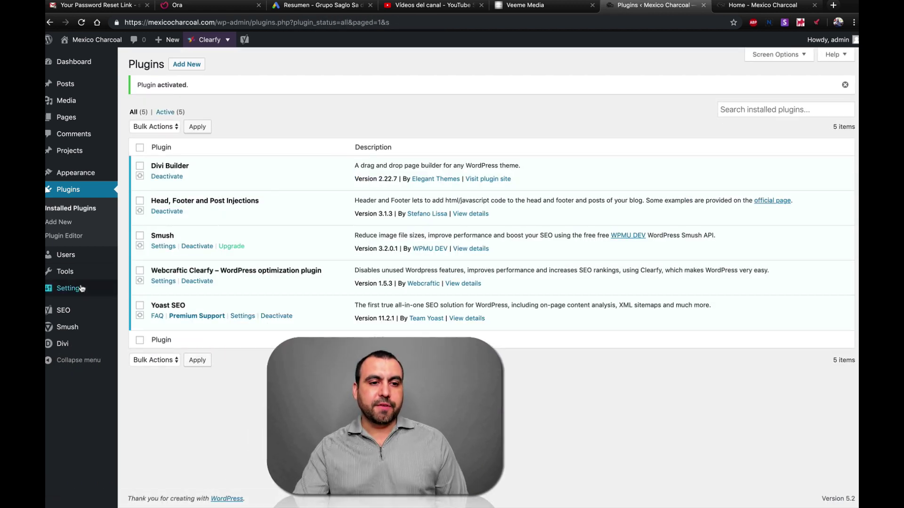
Paste the Quriobot script into the Header and Footer every-page <HEAD> box and save the settings
mouse_move(66, 290)
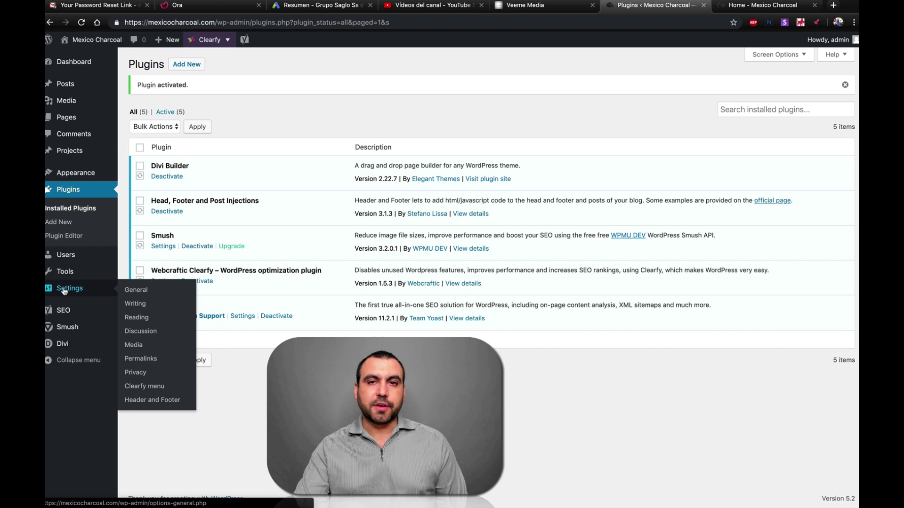
left_click(141, 398)
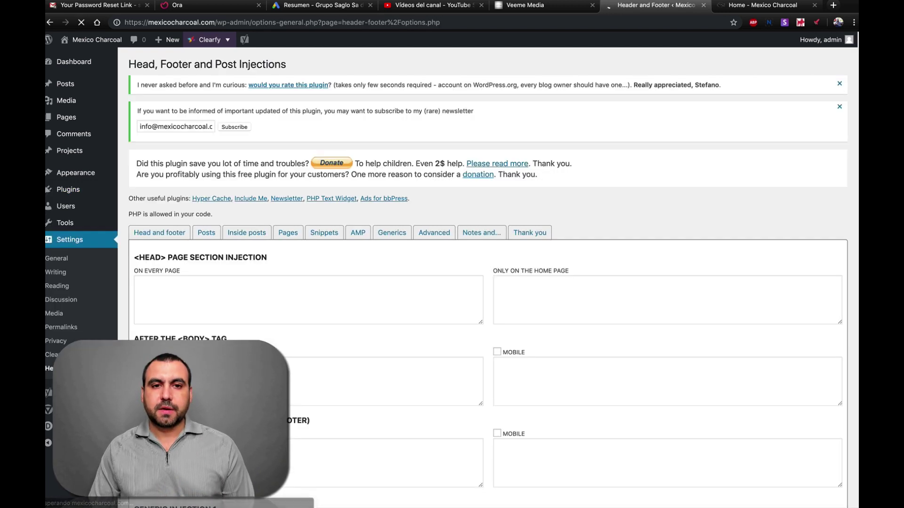
scroll(489, 252, "down", 1)
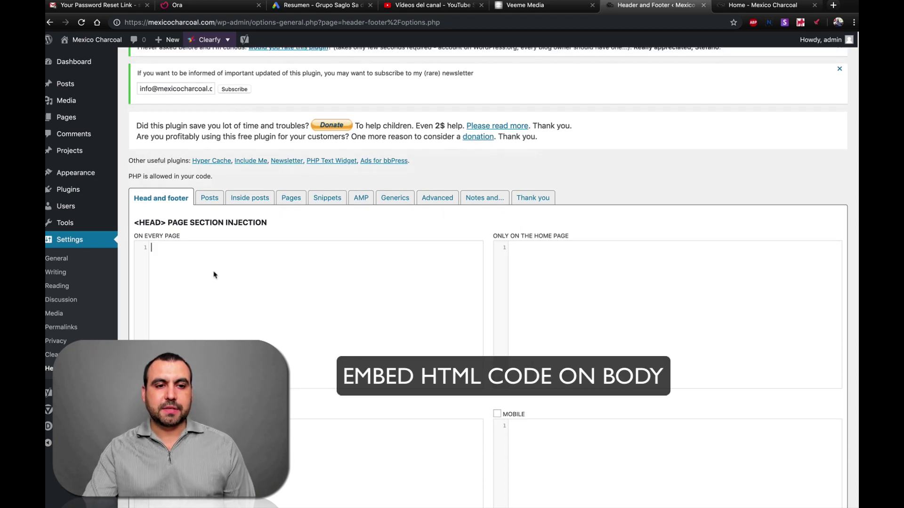
key("ctrl+v")
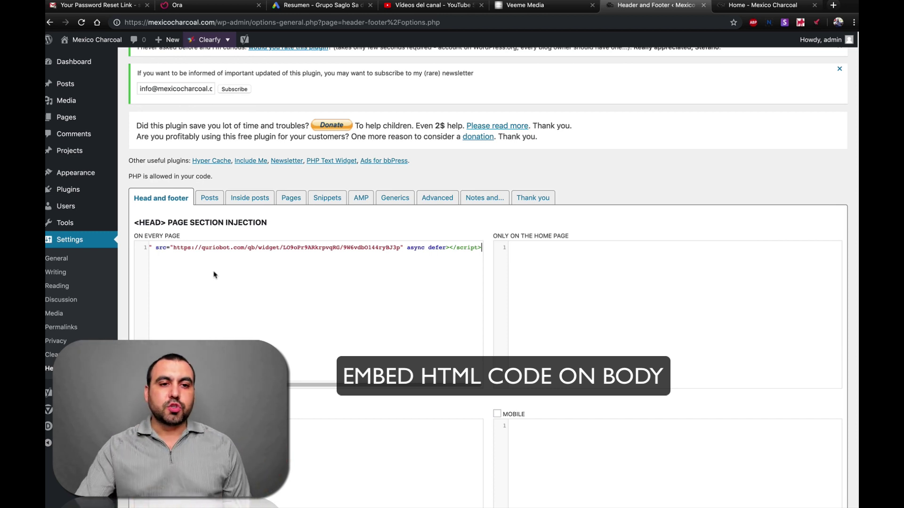
scroll(213, 275, "down", 10)
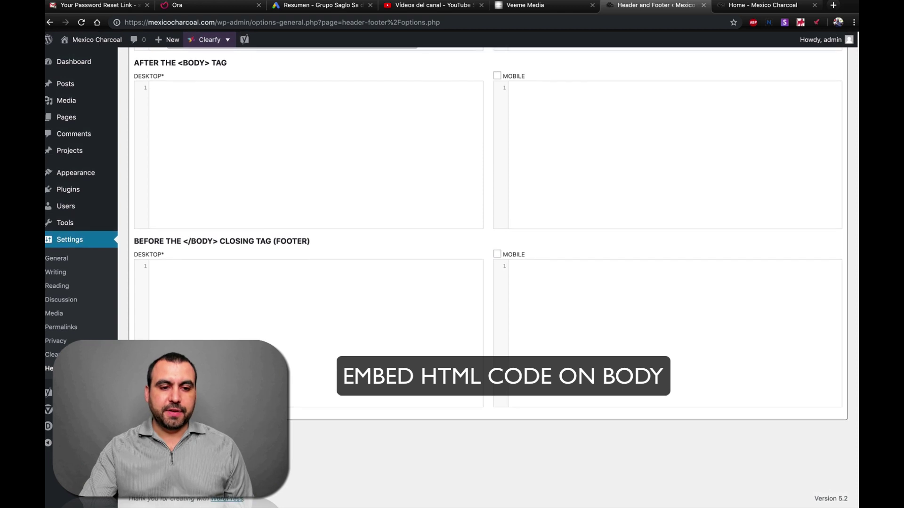
key("super+r")
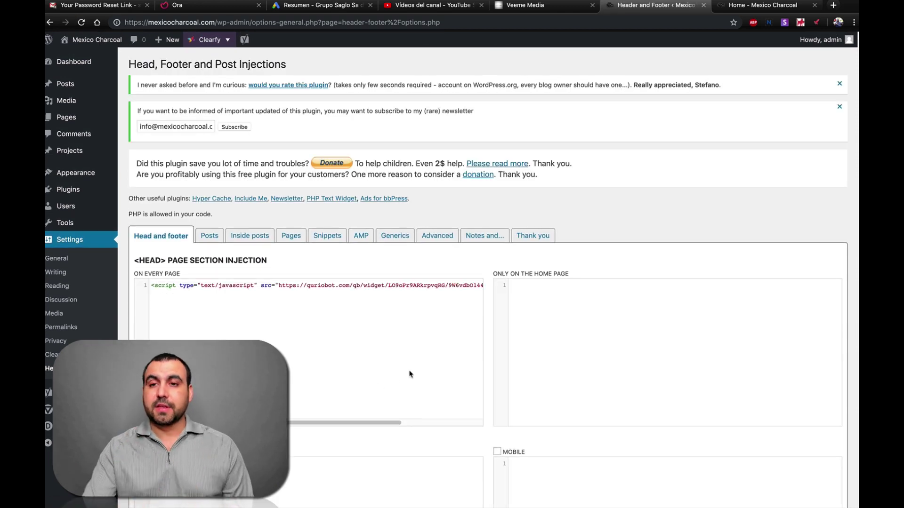
Switch to the Mexico Charcoal homepage tab and reload it twice to look for the chat widget
left_click(747, 10)
left_click(81, 23)
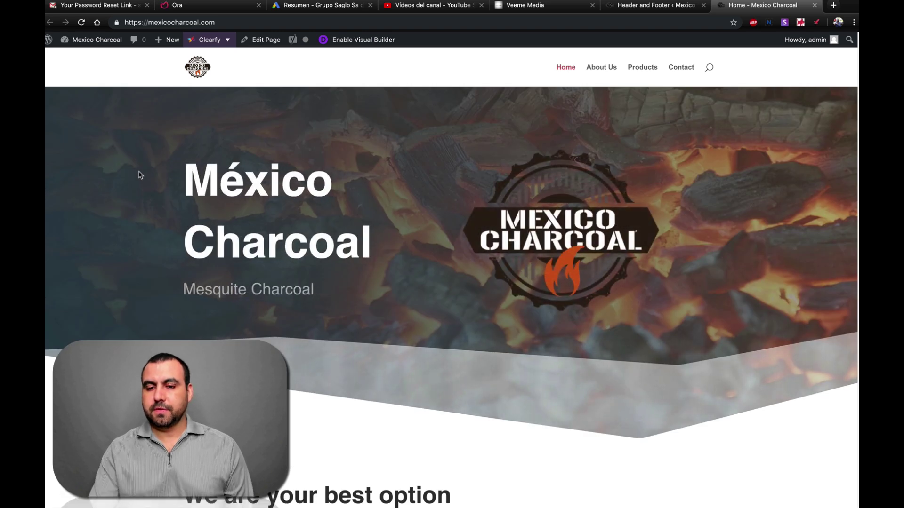
left_click(82, 22)
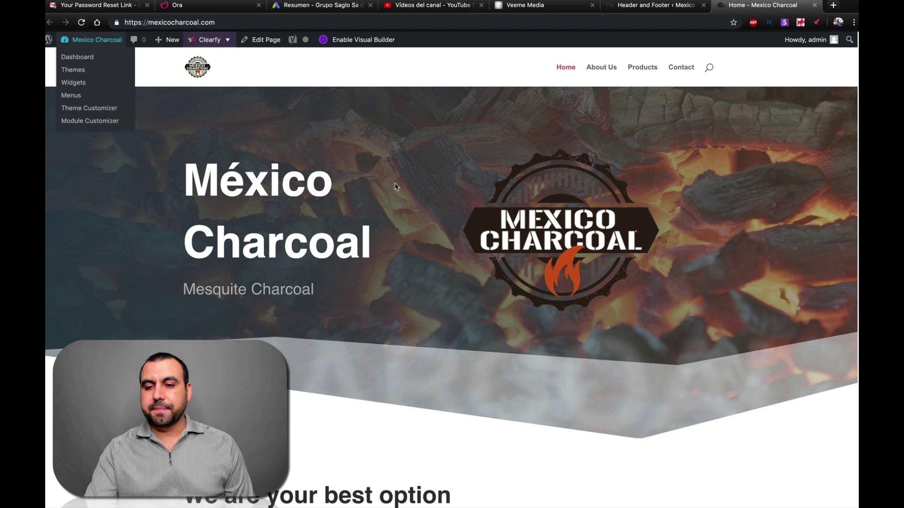
left_click(854, 22)
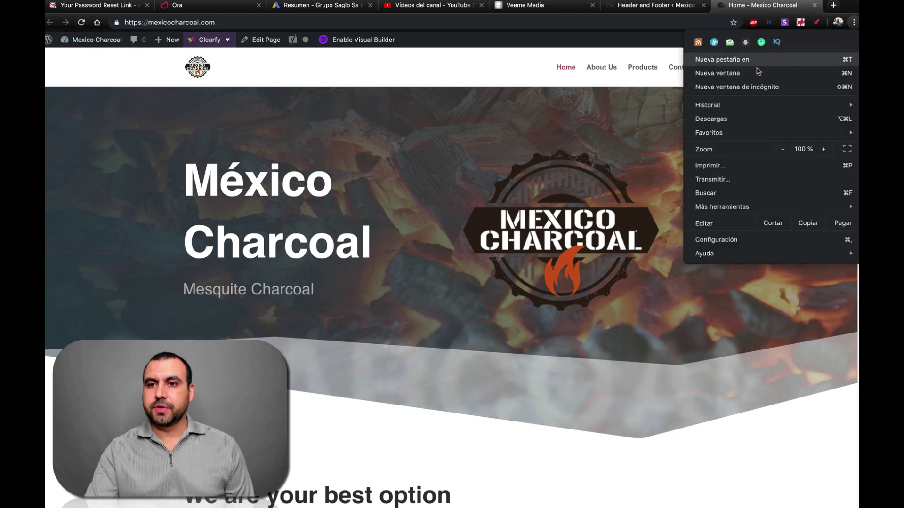
Load mexicocharcoal.com in an incognito window and answer 'Sí' to the chatbot's greeting
left_click(753, 87)
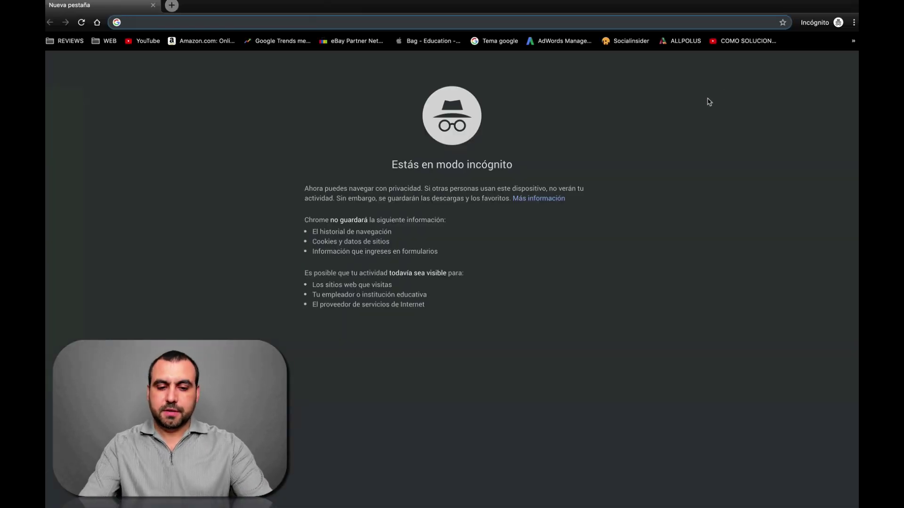
type("mexicocha")
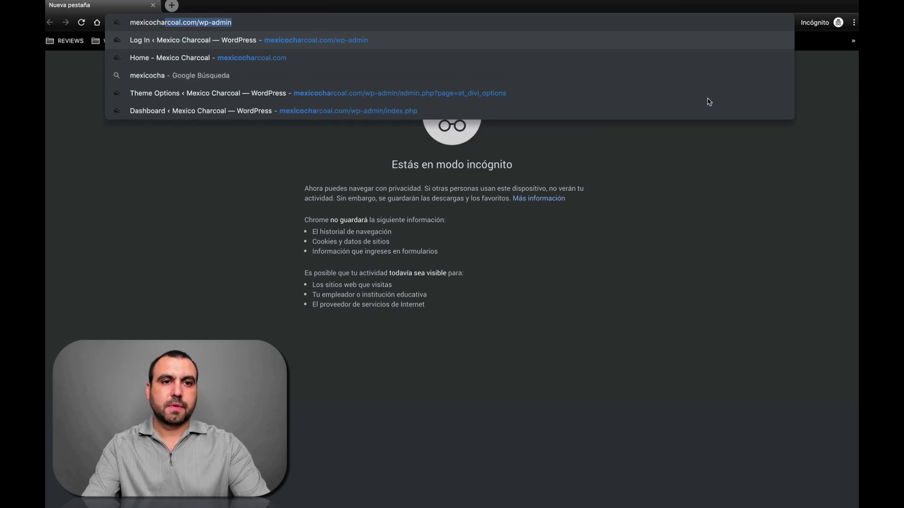
left_click(200, 21)
left_click_drag(232, 22, 192, 22)
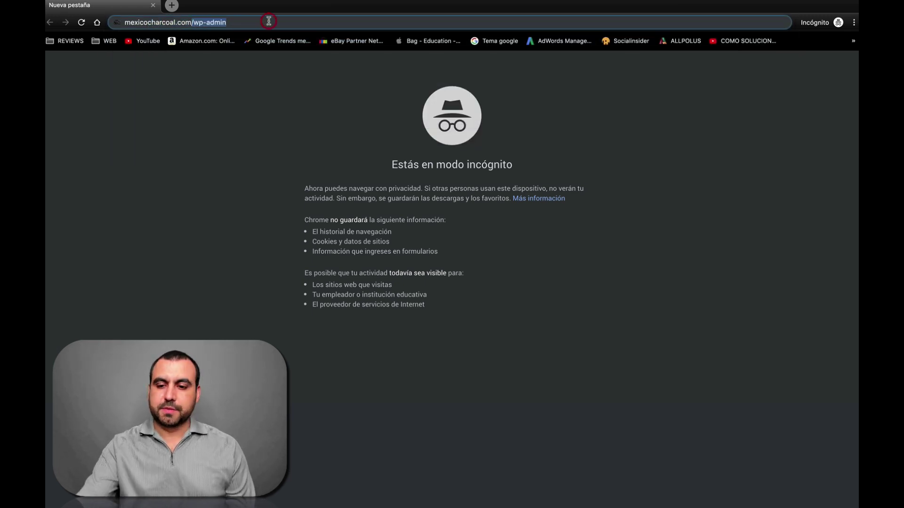
key("BackSpace")
key("Return")
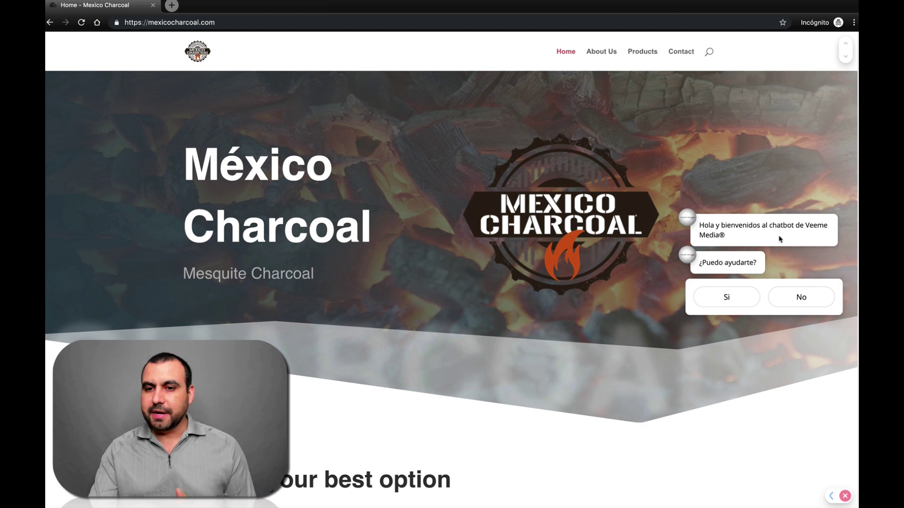
left_click(726, 297)
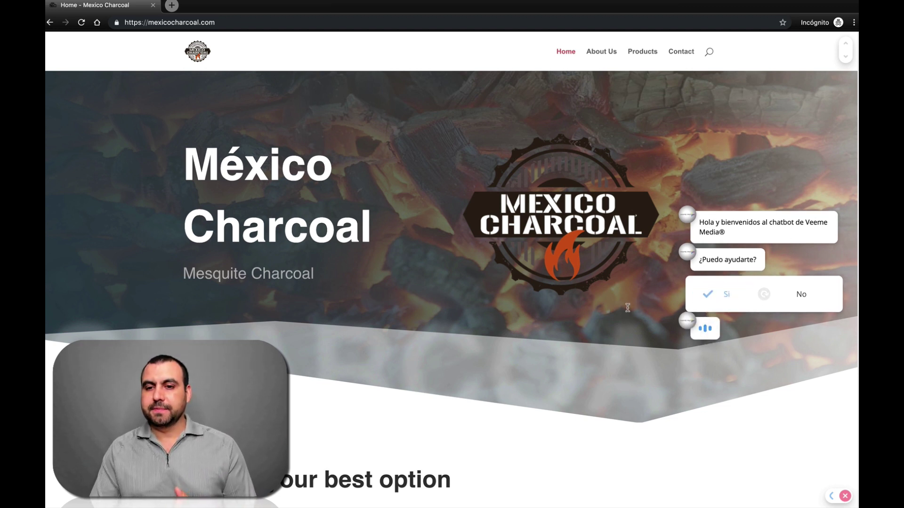